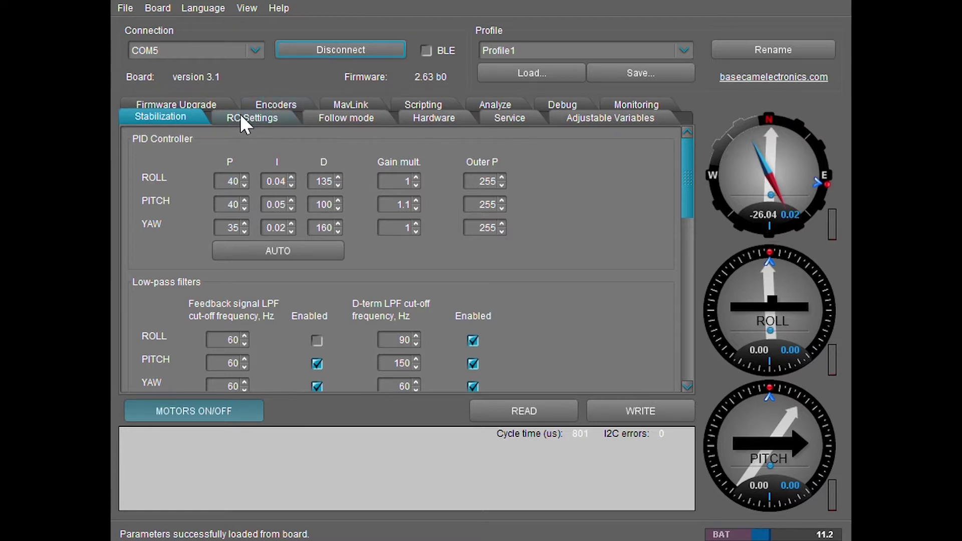
# Show RC Settings' Operation Mode Settings, with Speed mode on all three axes, and write the profile to the board
pyautogui.click(255, 121)
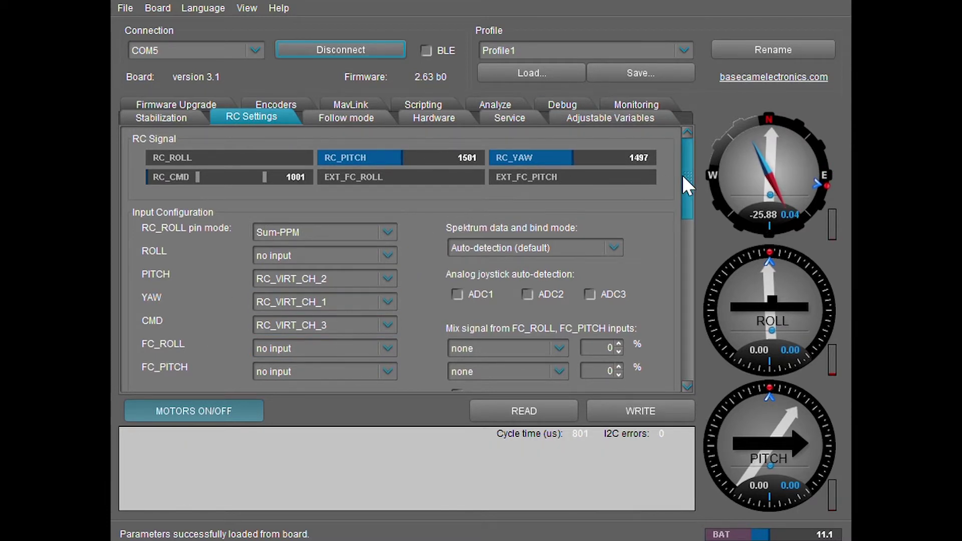
pyautogui.moveTo(683, 177); pyautogui.dragTo(684, 303)
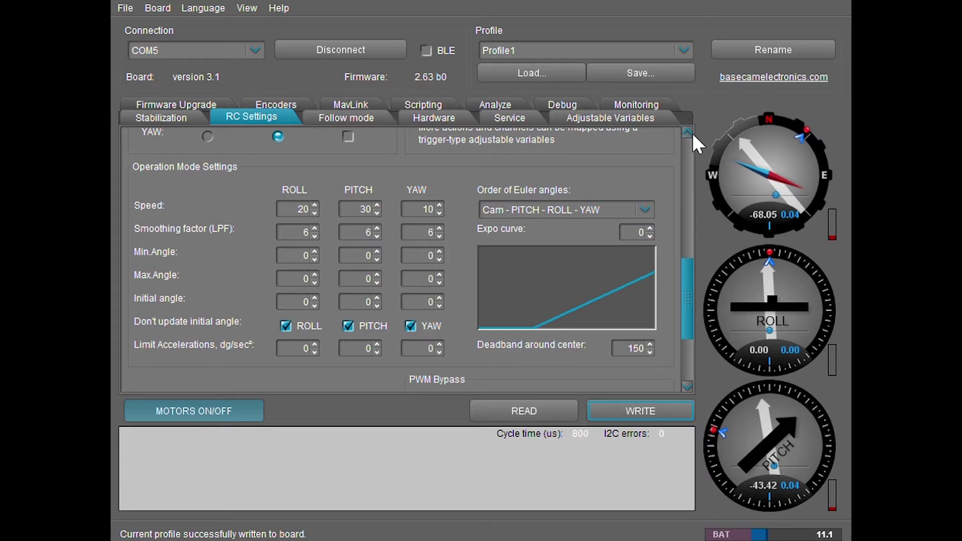
pyautogui.scroll(5, 692, 135)
# Bring Command Channel Assignment into view and open the LOW position's action list
pyautogui.scroll(2, 692, 132)
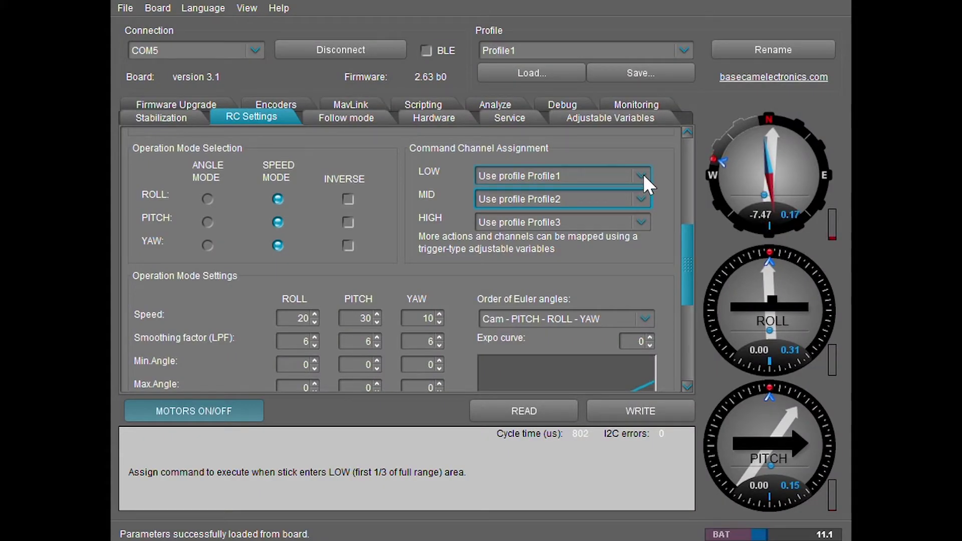
pyautogui.click(643, 175)
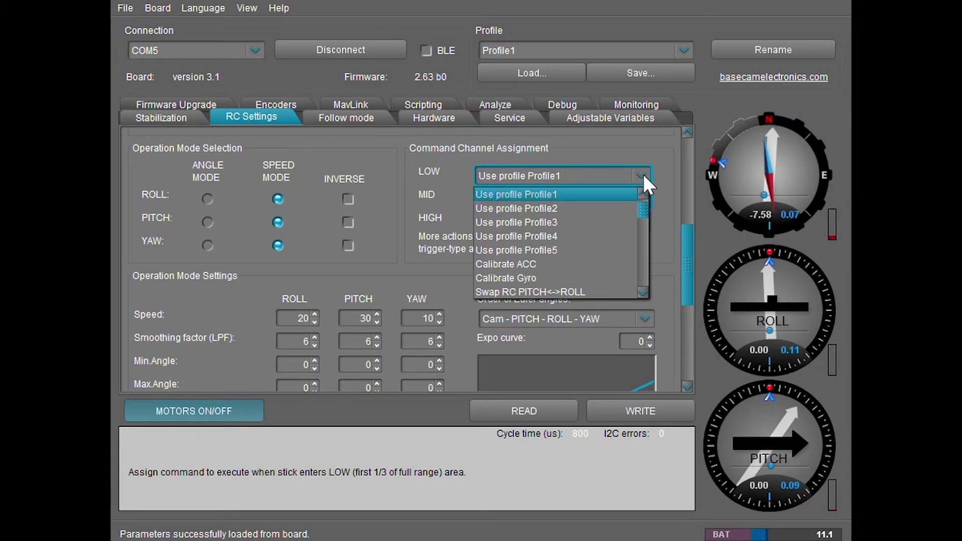
# Set the LOW command position action to Home position
pyautogui.click(643, 292)
pyautogui.click(643, 291)
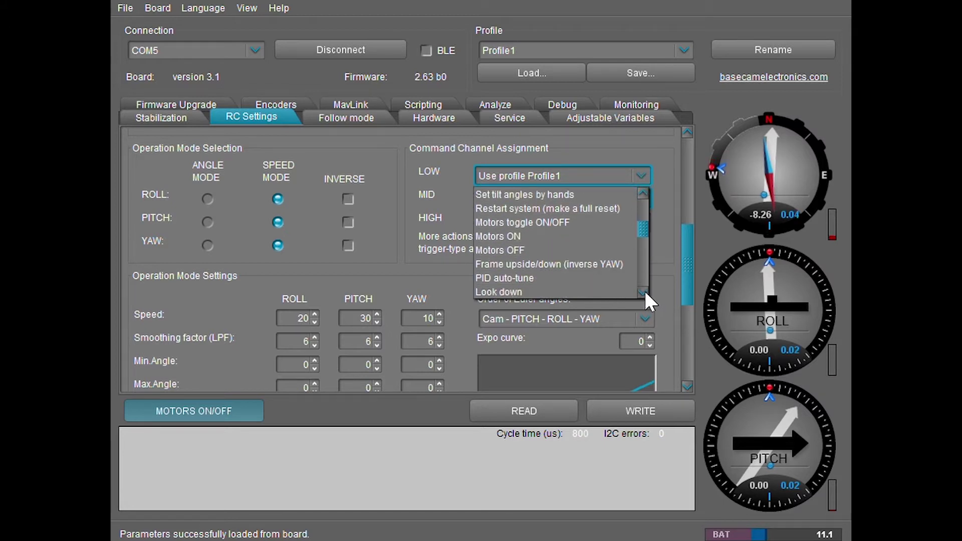
pyautogui.click(643, 292)
pyautogui.click(643, 292)
pyautogui.click(643, 292)
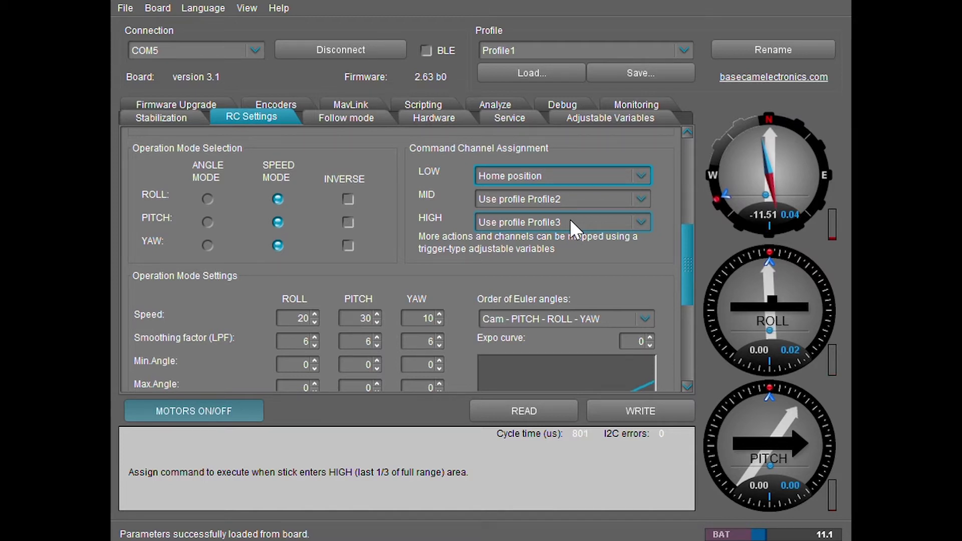
# Assign Home position to the HIGH command position as well
pyautogui.click(570, 219)
pyautogui.scroll(-4, 646, 340)
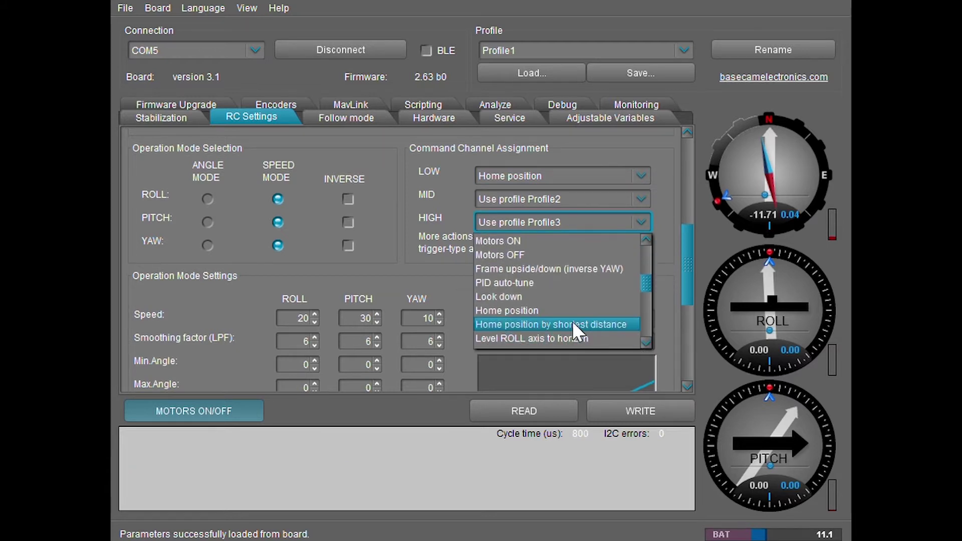
pyautogui.click(574, 311)
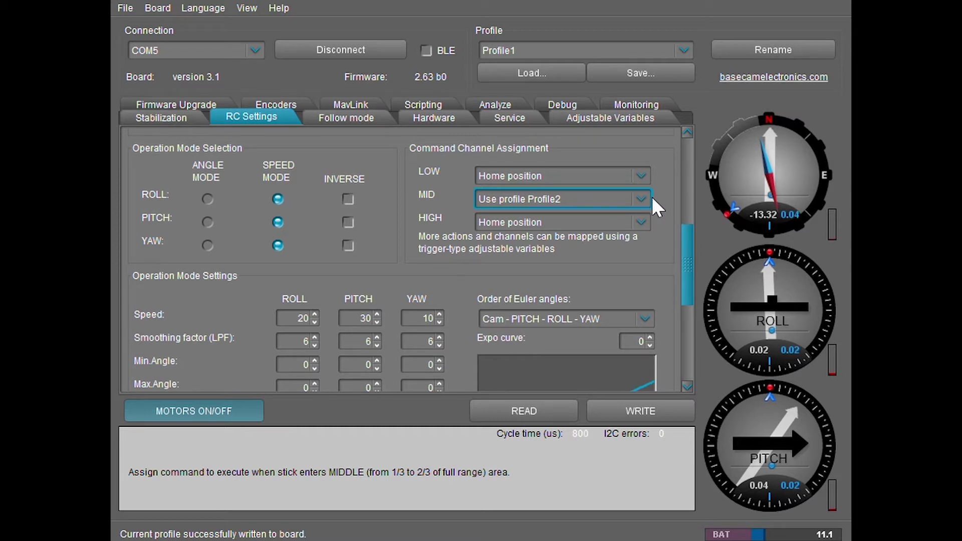
pyautogui.click(638, 195)
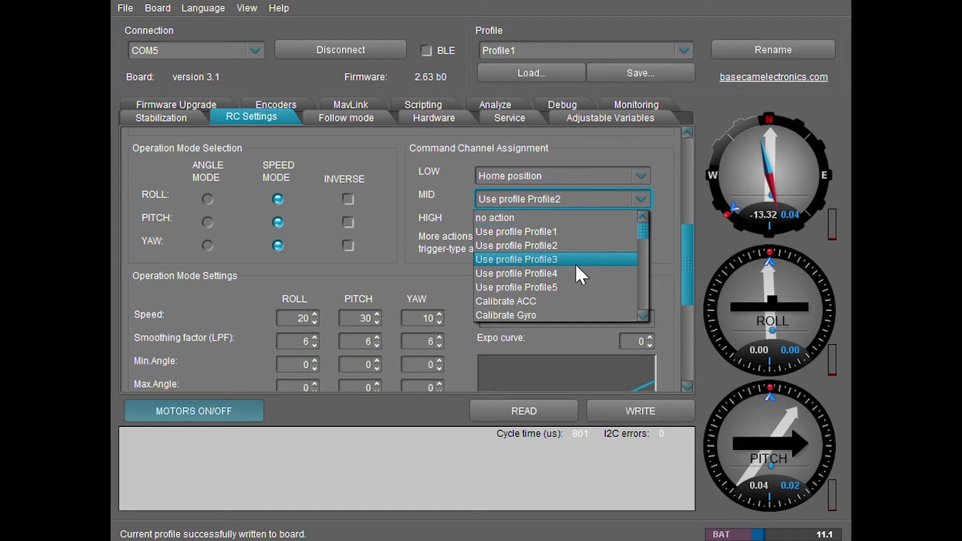
# Browse the MID position's action options, keeping it on Profile2
pyautogui.click(642, 315)
pyautogui.click(643, 315)
pyautogui.click(642, 315)
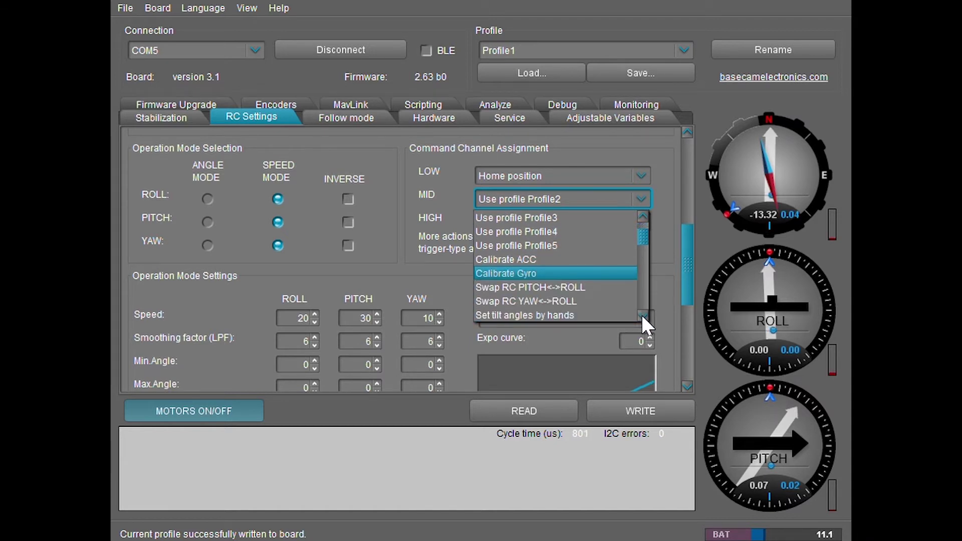
pyautogui.click(642, 315)
pyautogui.click(642, 316)
pyautogui.click(643, 315)
pyautogui.click(642, 316)
pyautogui.click(642, 315)
pyautogui.click(642, 315)
pyautogui.click(642, 315)
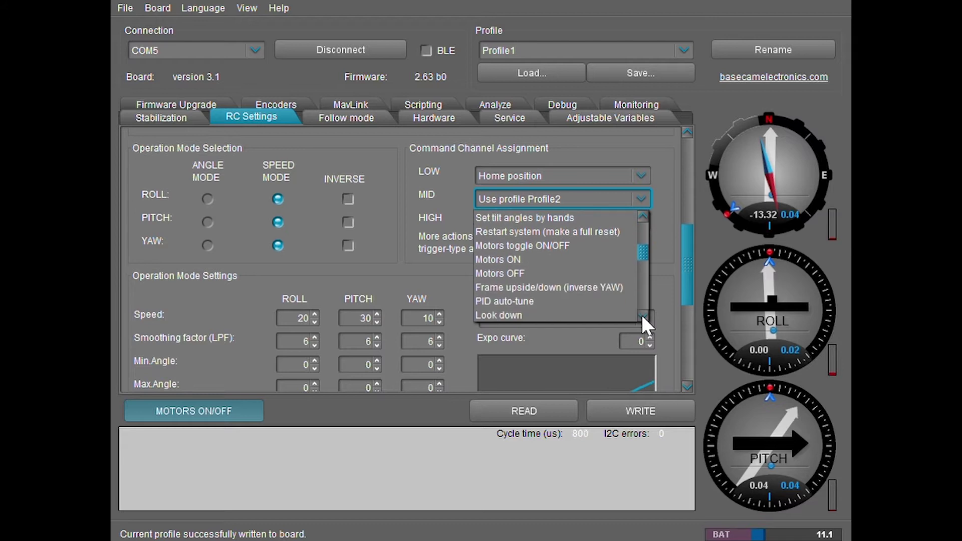
pyautogui.click(643, 316)
pyautogui.click(642, 315)
pyautogui.click(642, 316)
pyautogui.click(642, 315)
pyautogui.click(642, 315)
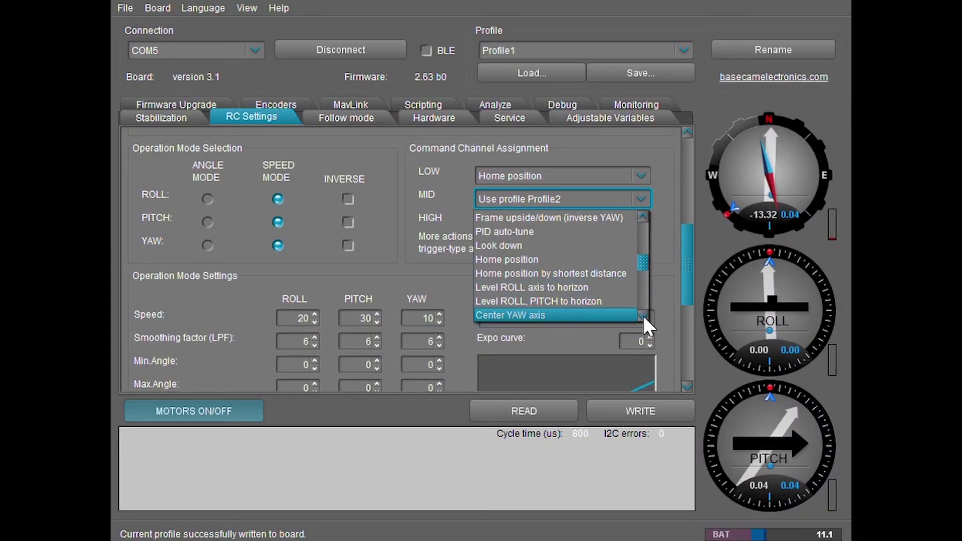
# Switch to Profile2 and show its Follow mode page with ROLL and PITCH locked and Follow YAW enabled
pyautogui.scroll(-4, 644, 316)
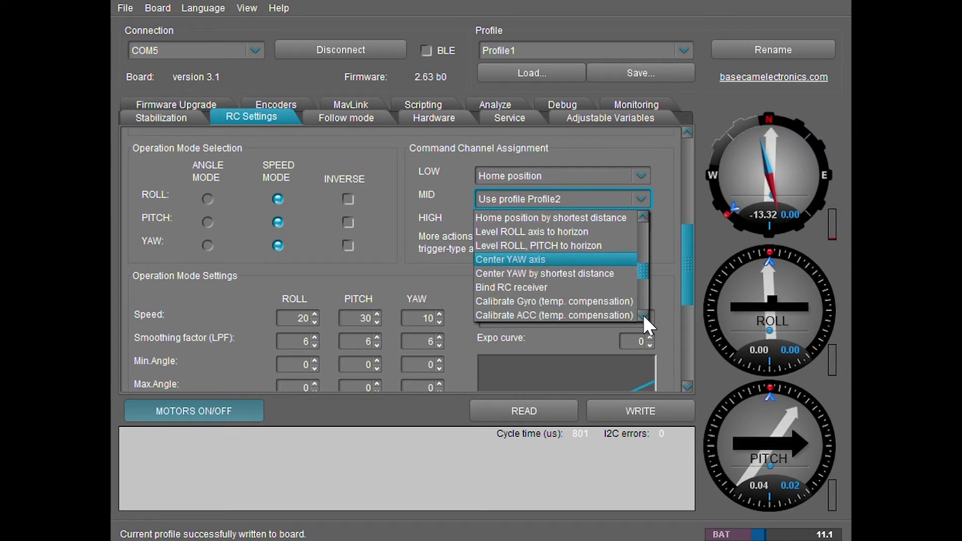
pyautogui.scroll(-7, 644, 316)
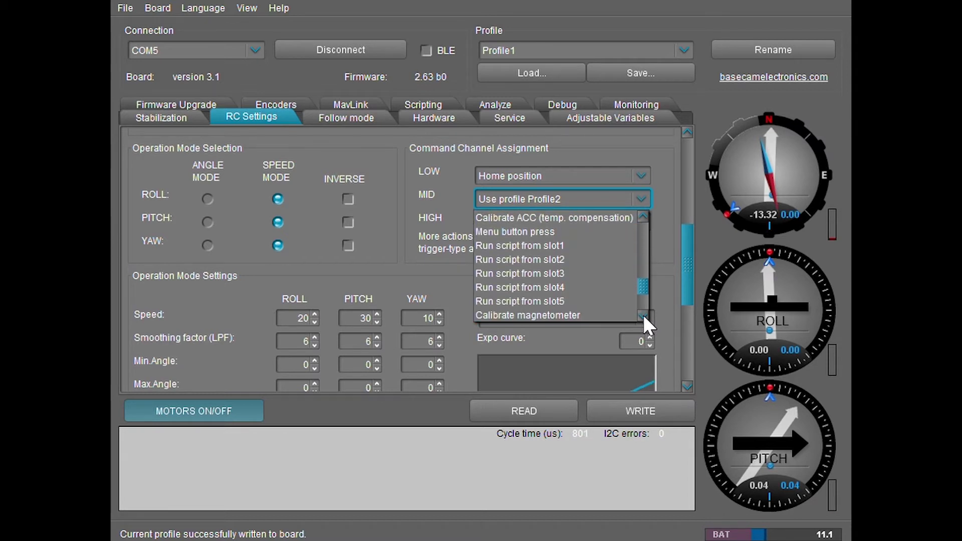
pyautogui.scroll(-5, 644, 316)
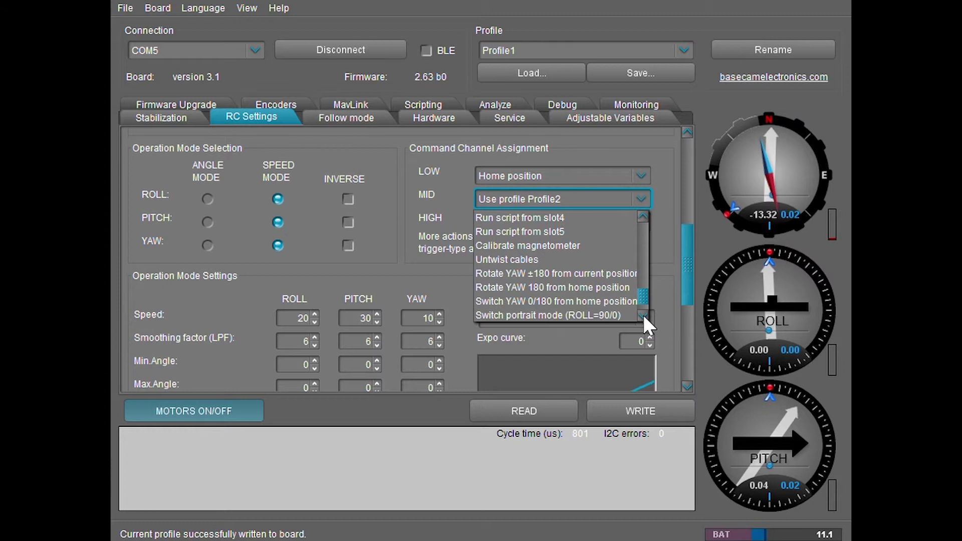
pyautogui.scroll(-1, 643, 314)
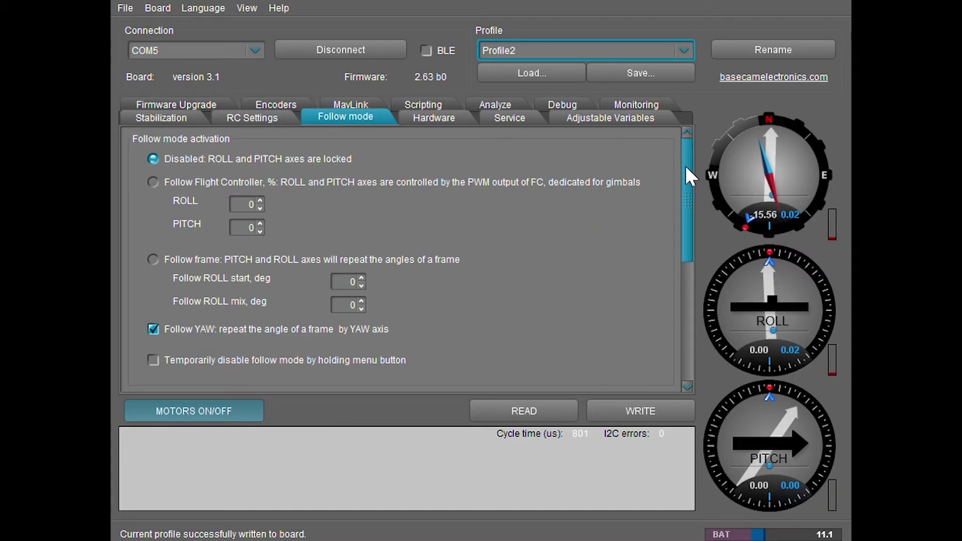
# Scroll Follow mode down to Basic Settings showing expo 50, speed 30 and LPF 5 per axis
pyautogui.moveTo(685, 164); pyautogui.dragTo(671, 288)
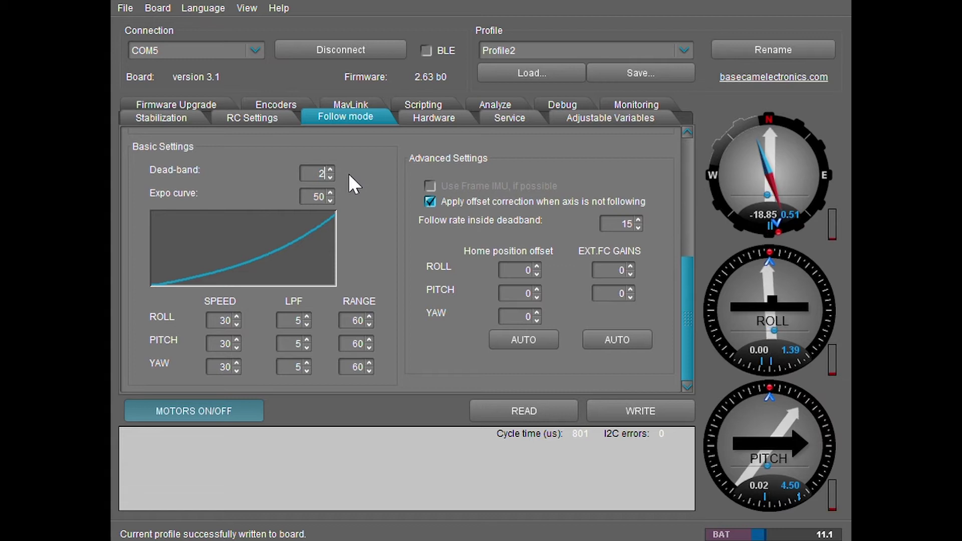
# Edit the follow dead-band value and write the follow settings to the board
pyautogui.write('0')
pyautogui.click(624, 411)
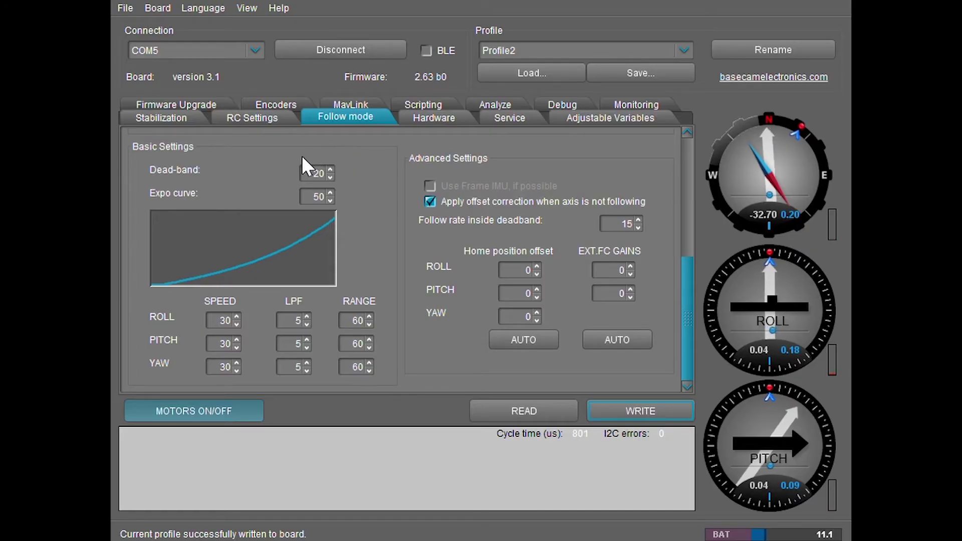
pyautogui.moveTo(321, 181)
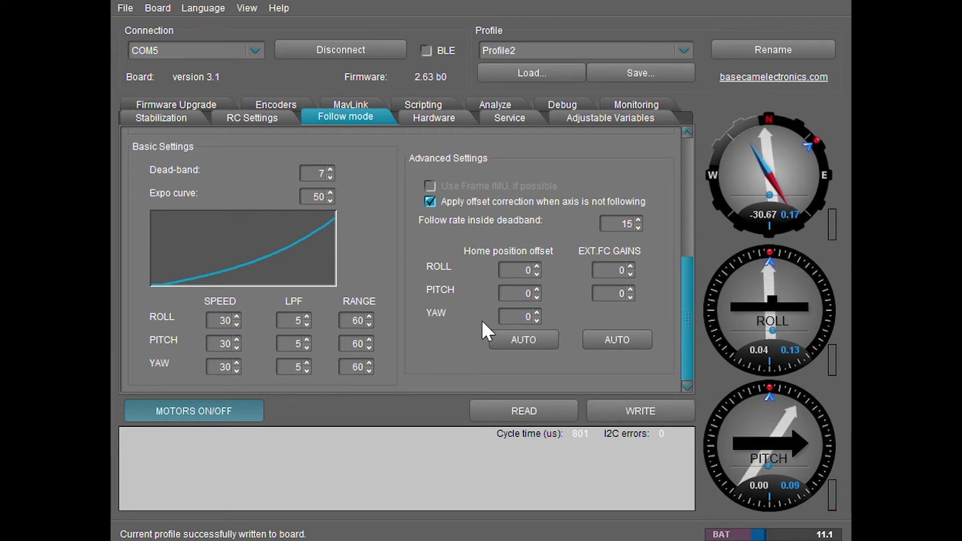
pyautogui.moveTo(619, 404)
pyautogui.click(632, 419)
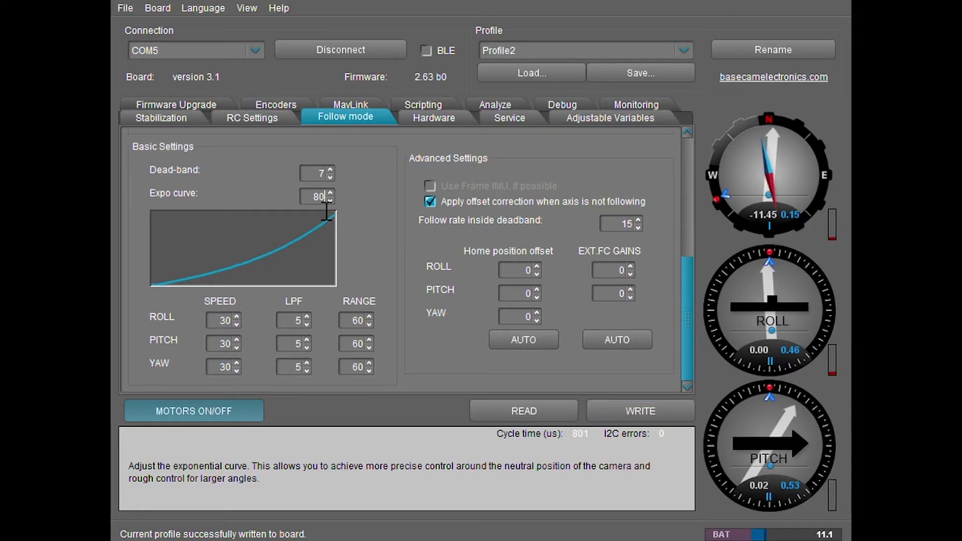
# Write expo curve 80 to the board, then change the expo curve to 25
pyautogui.click(630, 411)
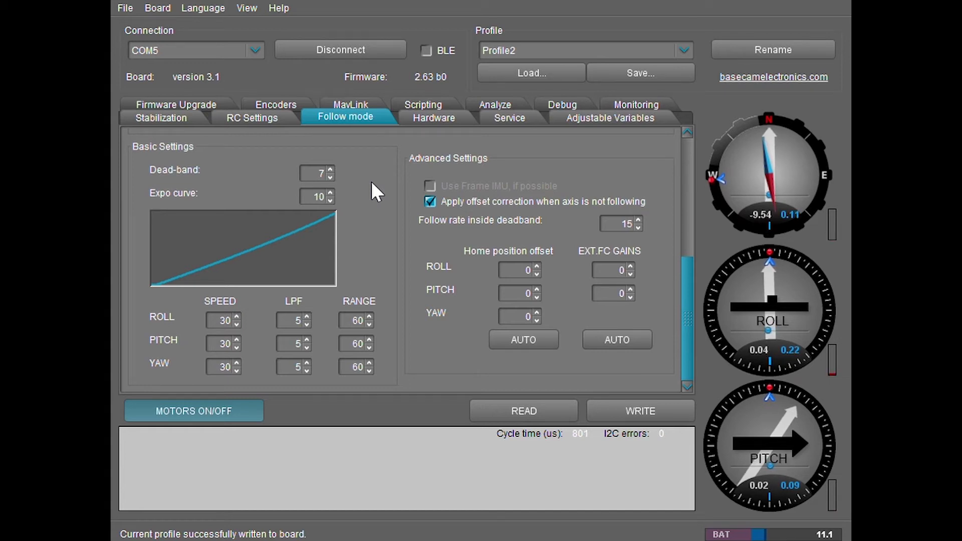
pyautogui.press('BackSpace')
pyautogui.press('BackSpace')
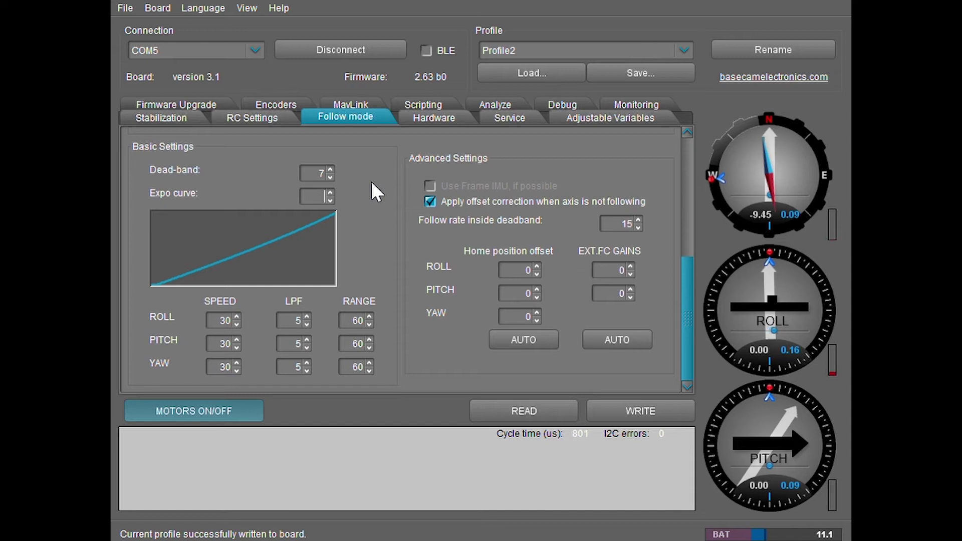
pyautogui.write('25')
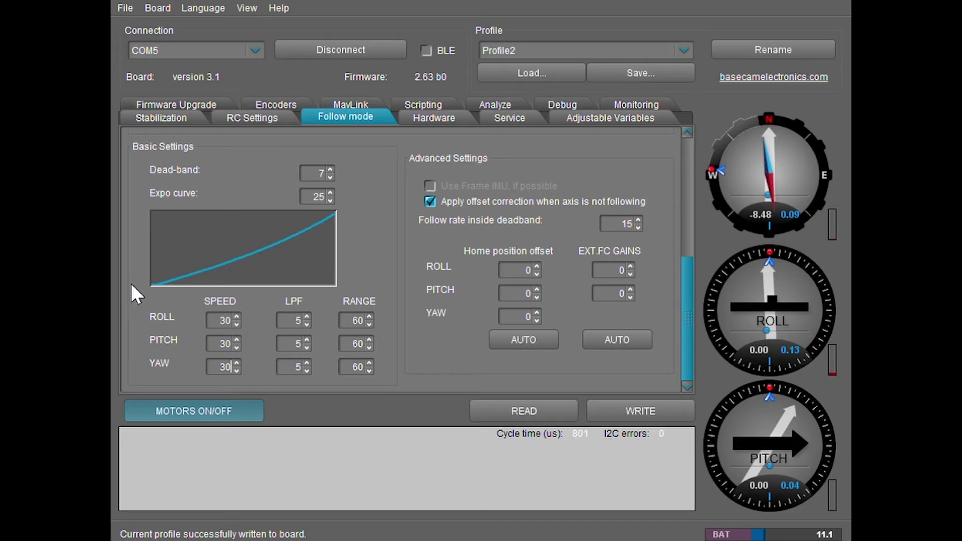
# Enter a lower yaw follow value and write the profile to the gimbal board
pyautogui.press('BackSpace')
pyautogui.press('BackSpace')
pyautogui.write('1')
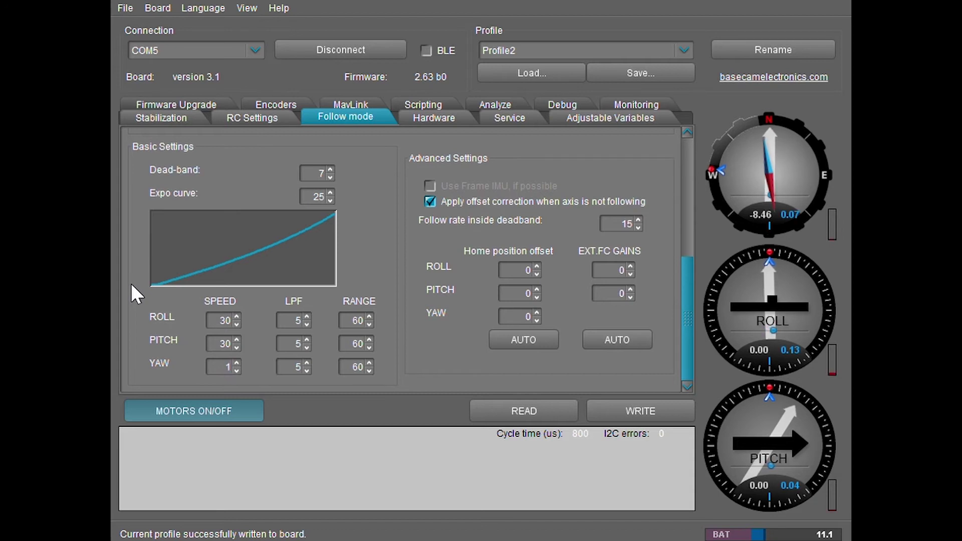
pyautogui.press('BackSpace')
pyautogui.write('5')
pyautogui.click(644, 410)
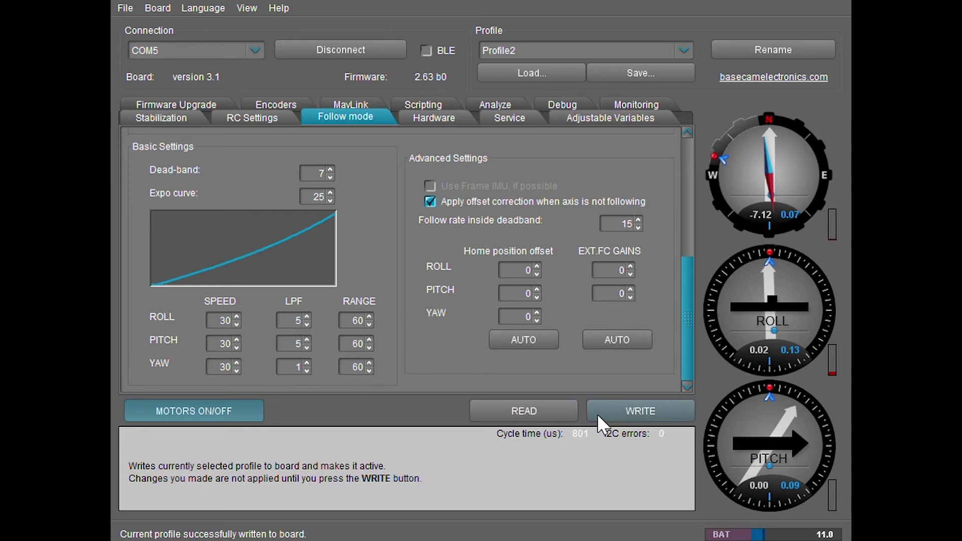
# Write Profile2 with yaw LPF 1 to the board to demonstrate slower yaw follow
pyautogui.click(620, 412)
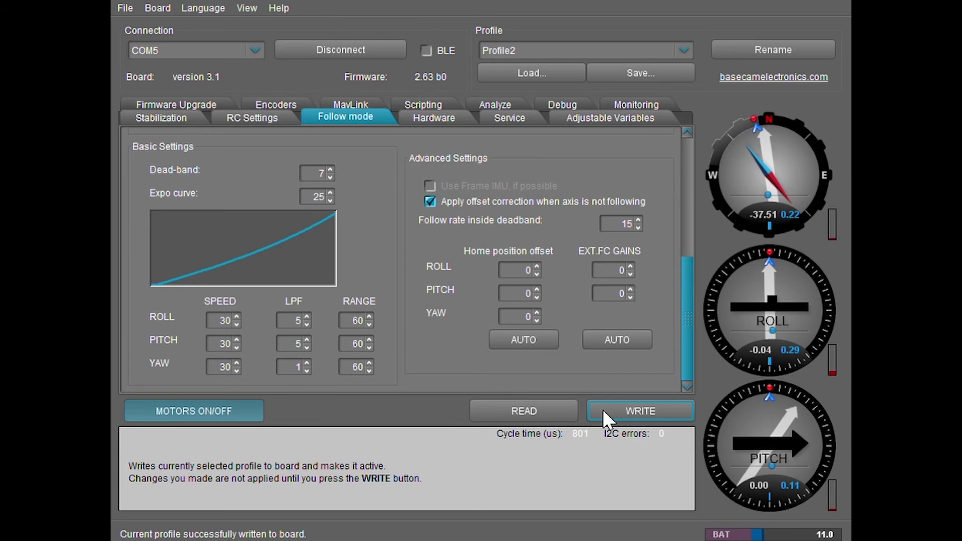
# Test yaw LPF 9 on the board, then write yaw LPF 5 back
pyautogui.click(300, 369)
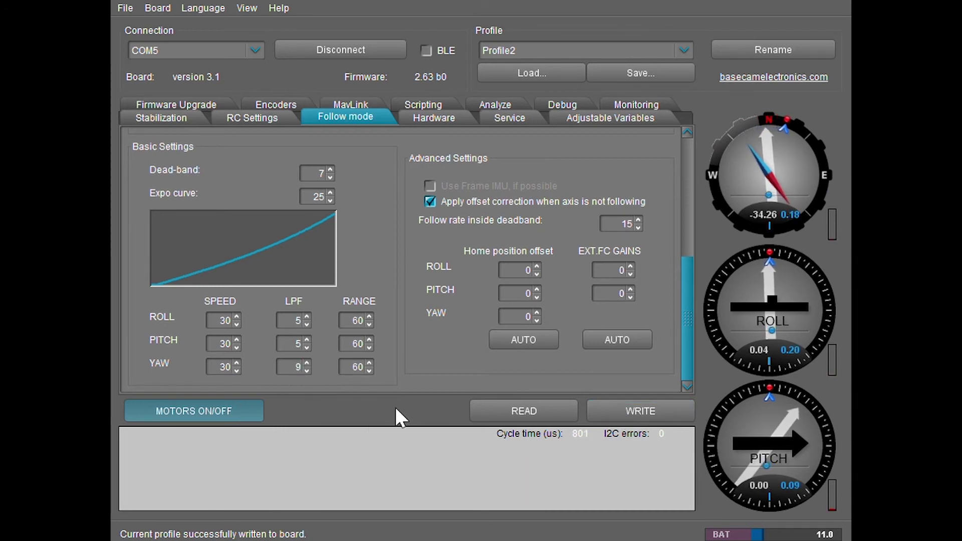
pyautogui.click(648, 407)
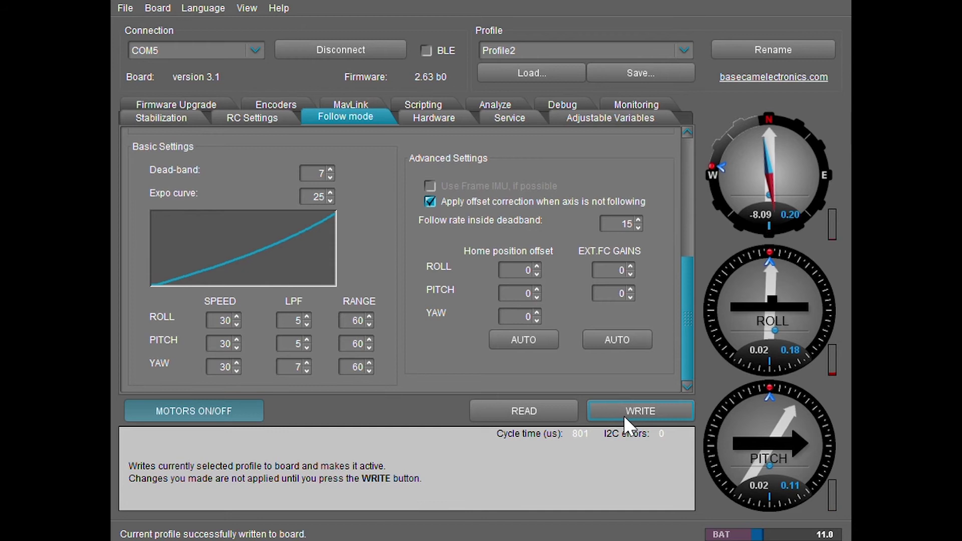
pyautogui.click(296, 370)
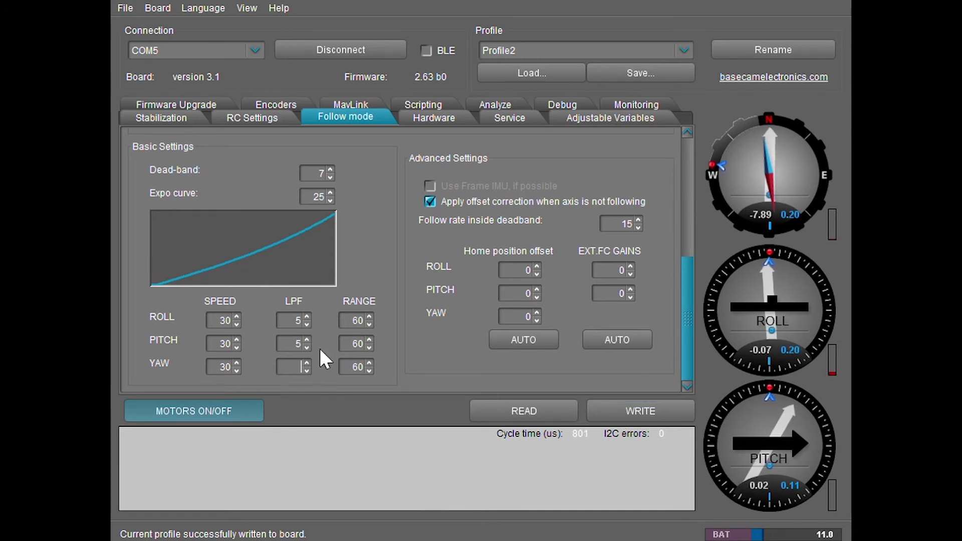
pyautogui.write('9')
pyautogui.click(635, 414)
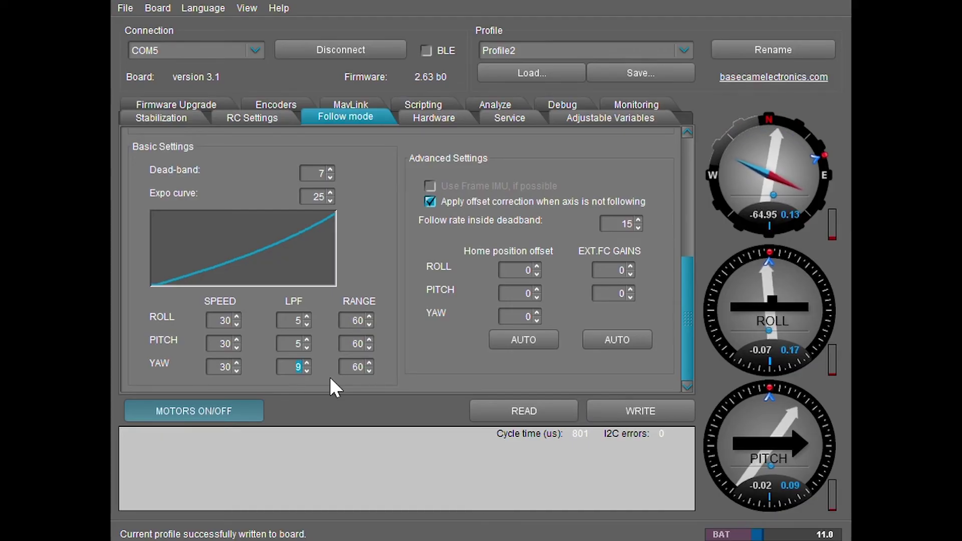
pyautogui.write('5')
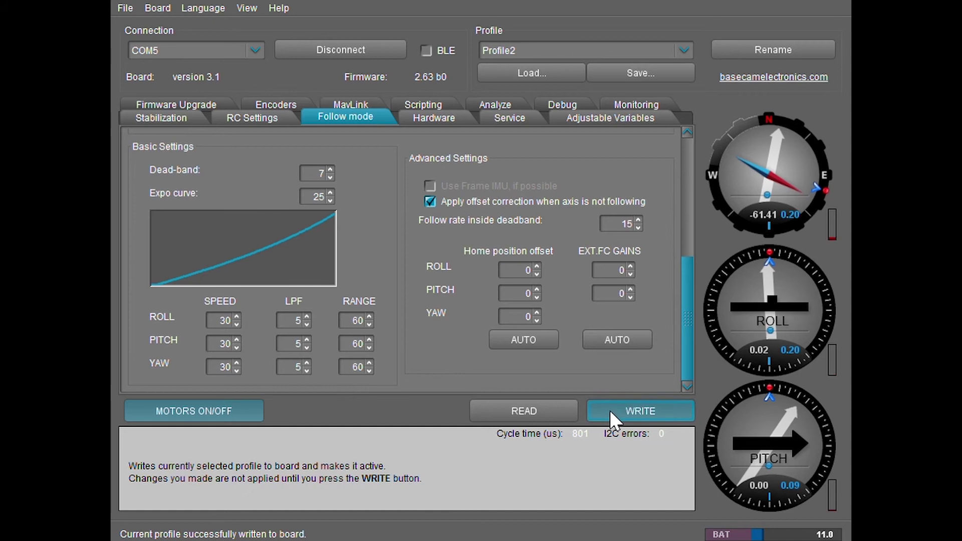
pyautogui.click(611, 412)
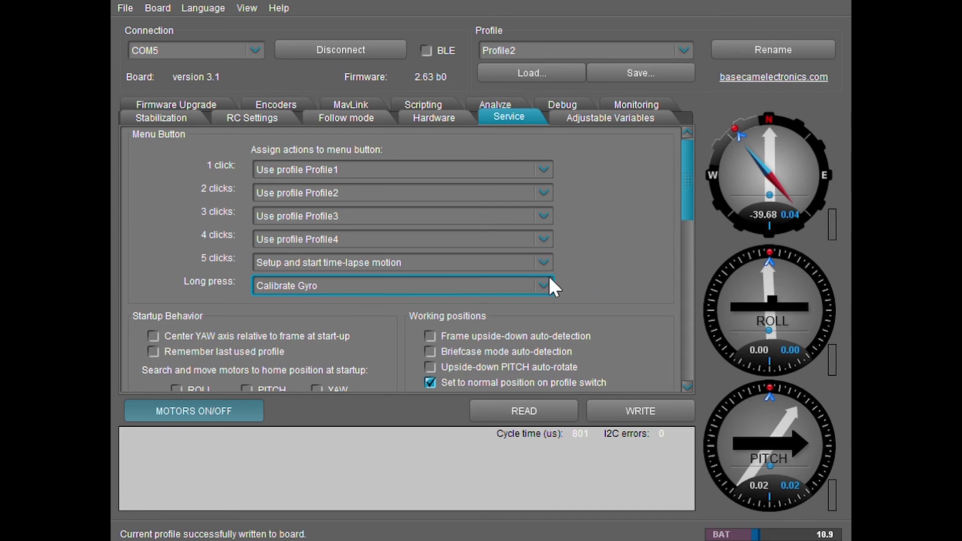
# Open the 1 click action list under Menu Button on the Service page
pyautogui.click(545, 170)
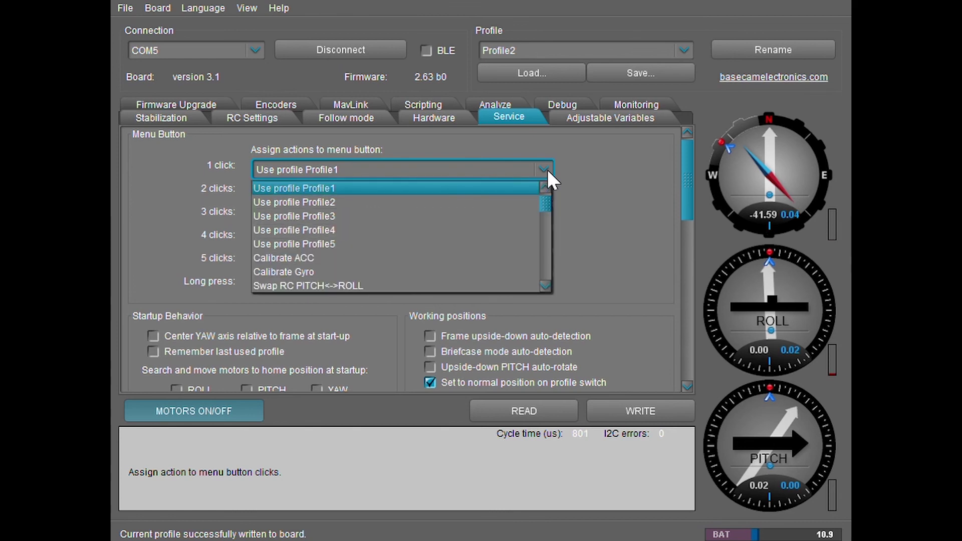
# Scroll through every 1-click menu-button action and close the list, leaving Use profile Profile1 selected
pyautogui.scroll(-6, 547, 285)
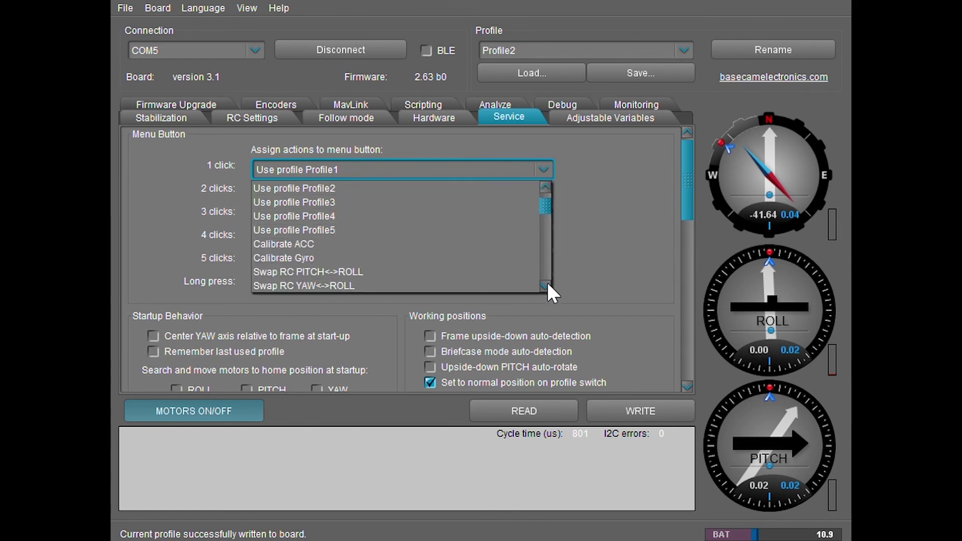
pyautogui.scroll(-2, 548, 285)
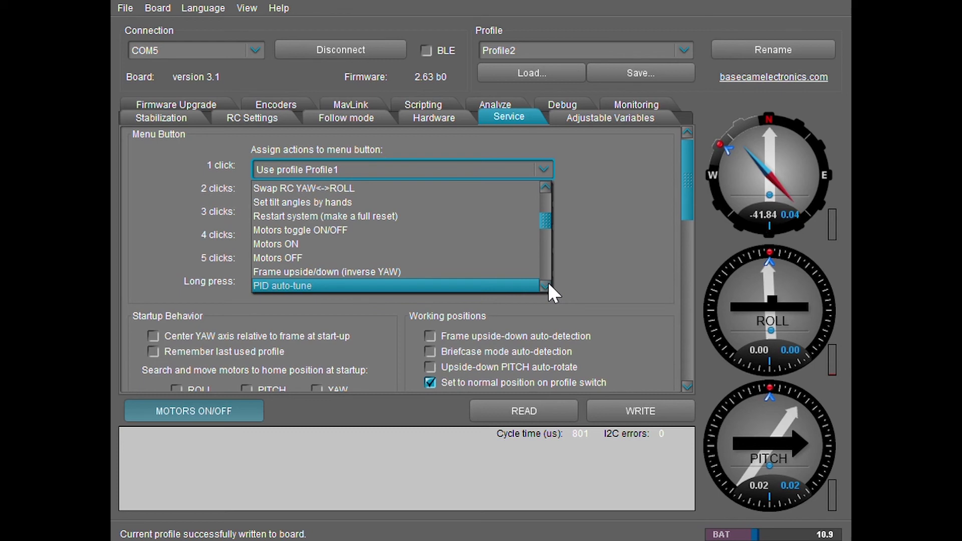
pyautogui.scroll(-5, 549, 285)
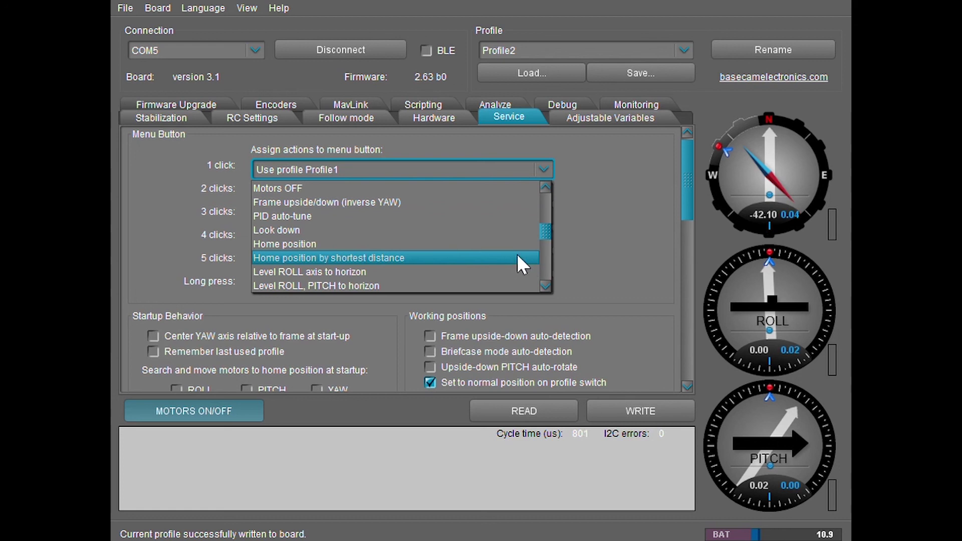
pyautogui.scroll(-4, 547, 282)
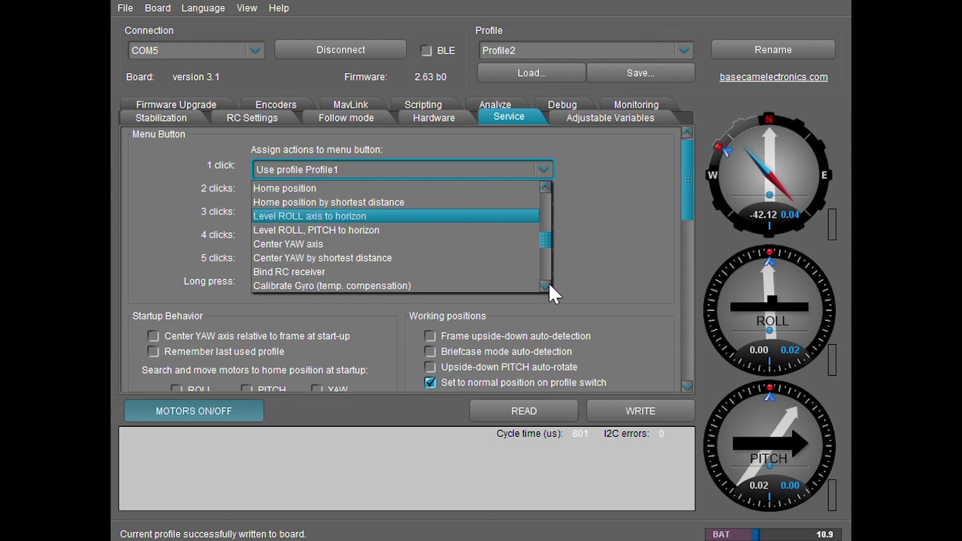
pyautogui.scroll(-9, 549, 286)
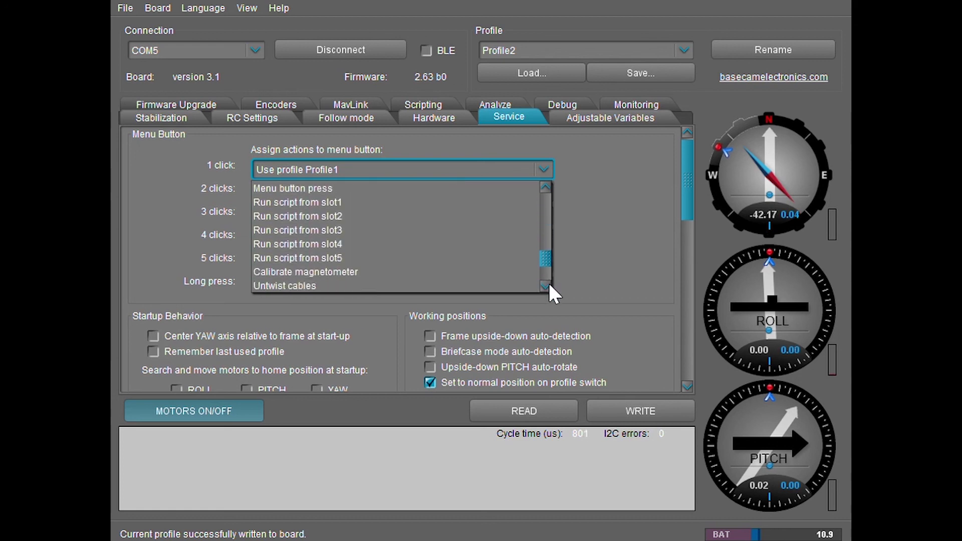
pyautogui.scroll(-5, 549, 282)
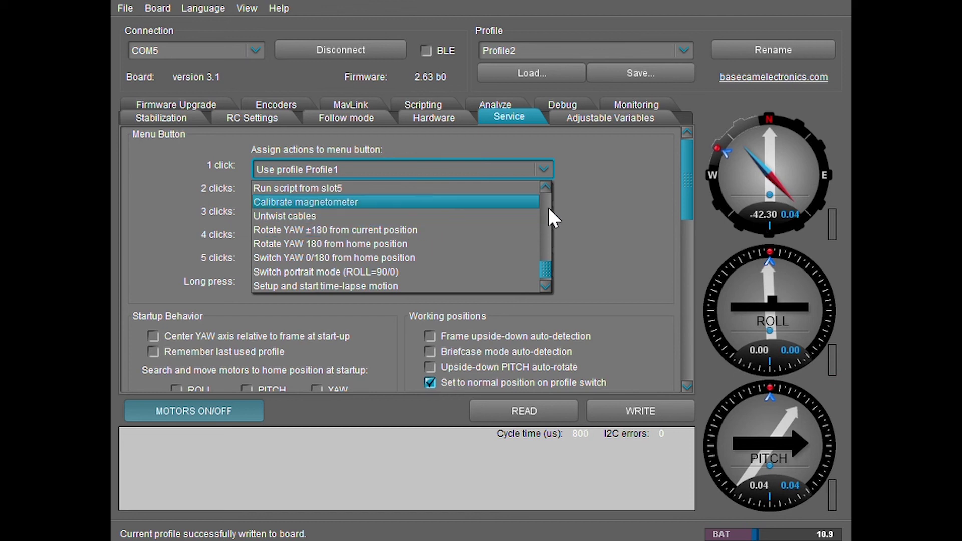
pyautogui.click(628, 216)
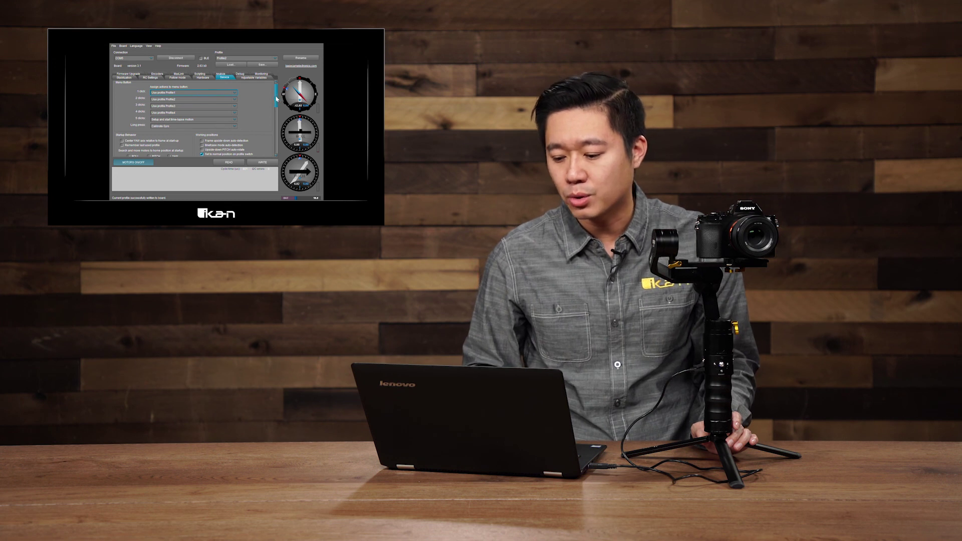
# Scroll the Service tab down to show time-lapse time 60 s and 10% acceleration in/out
pyautogui.moveTo(275, 100); pyautogui.dragTo(277, 111)
pyautogui.moveTo(277, 110); pyautogui.dragTo(274, 112)
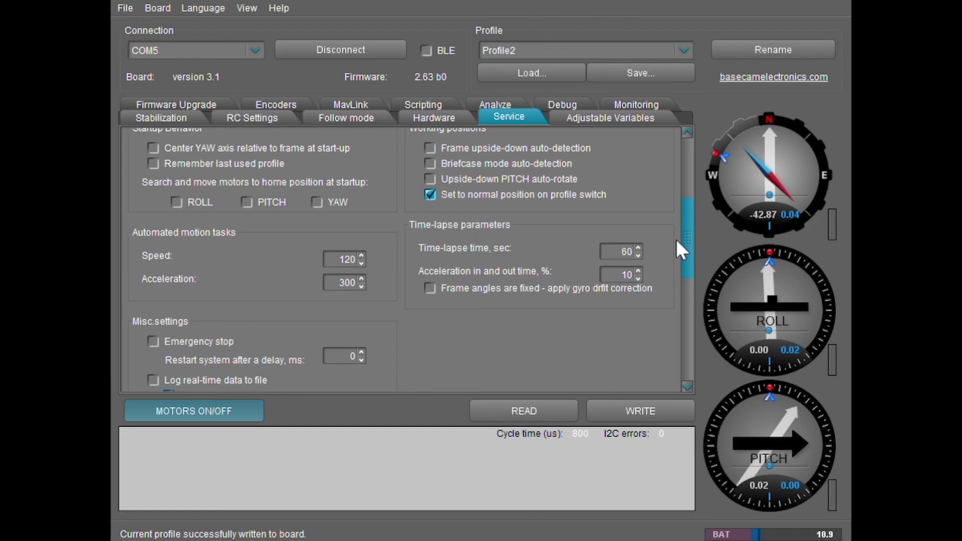
pyautogui.moveTo(676, 240); pyautogui.dragTo(677, 242)
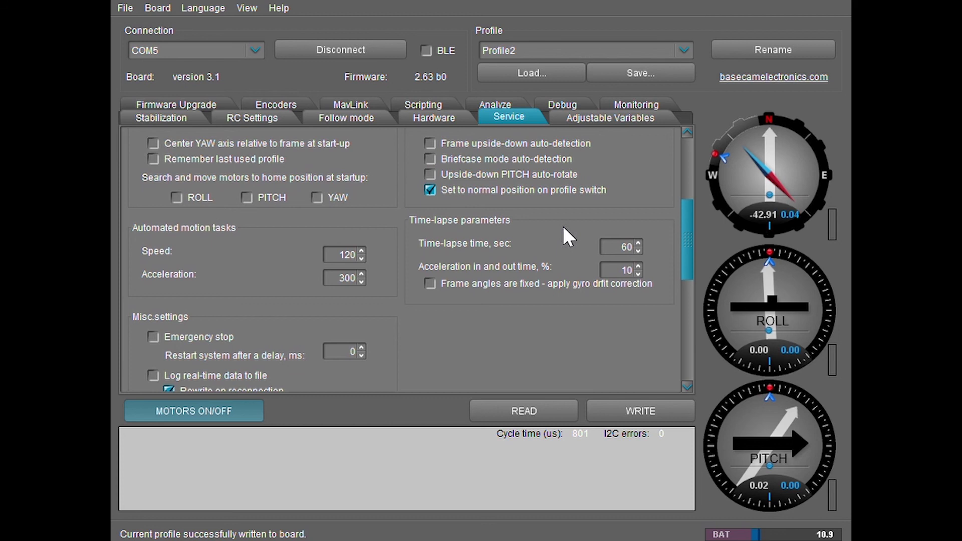